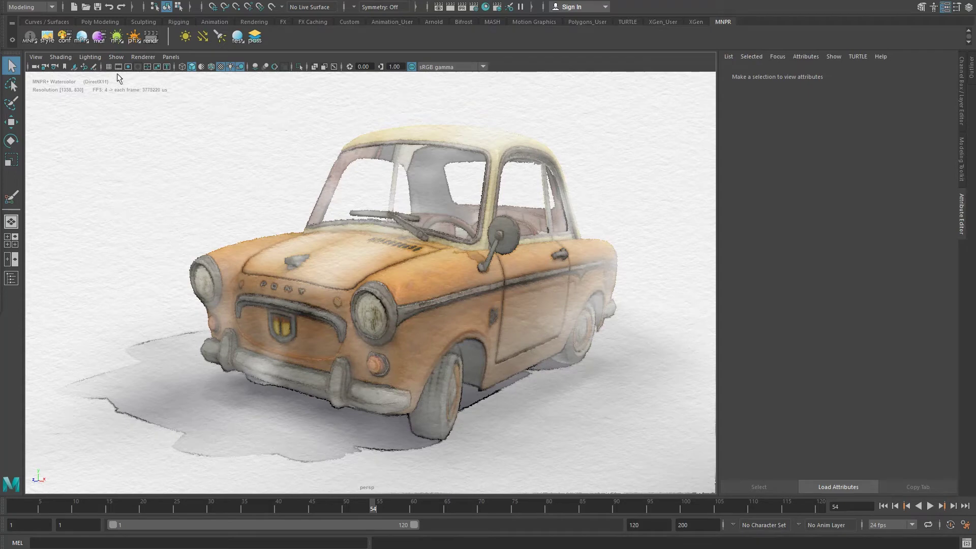
# - Load the ink-style pony_ink stylization preset onto the car
pyautogui.click(49, 38)
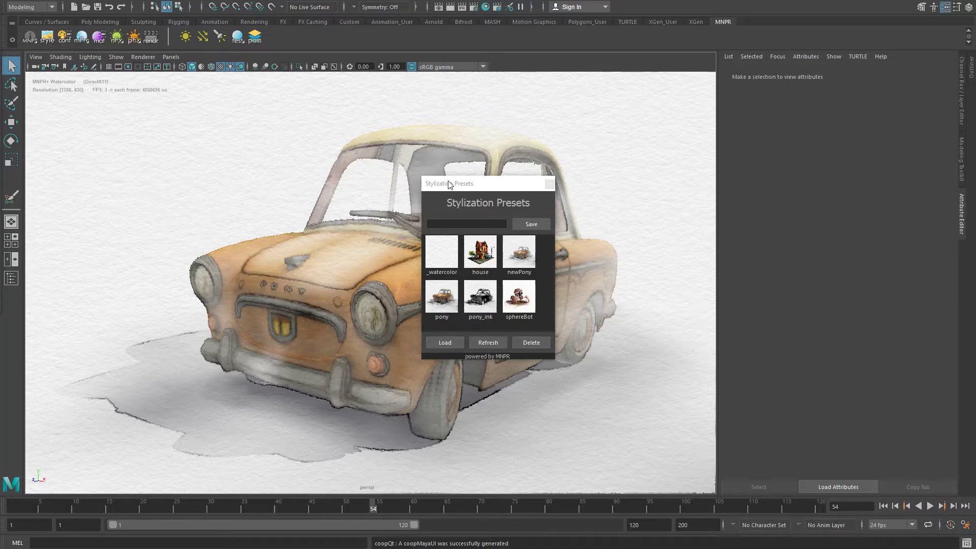
pyautogui.moveTo(458, 184); pyautogui.dragTo(125, 112)
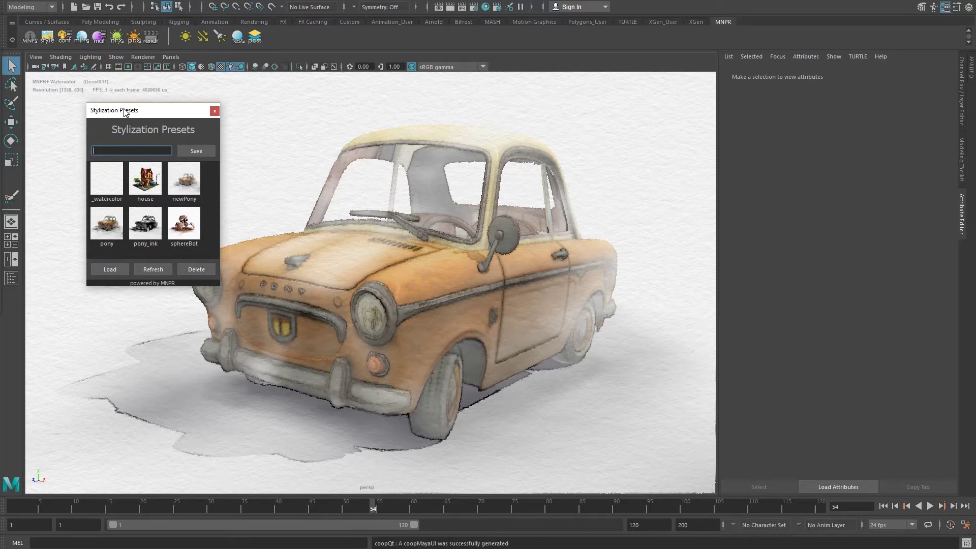
pyautogui.click(134, 228)
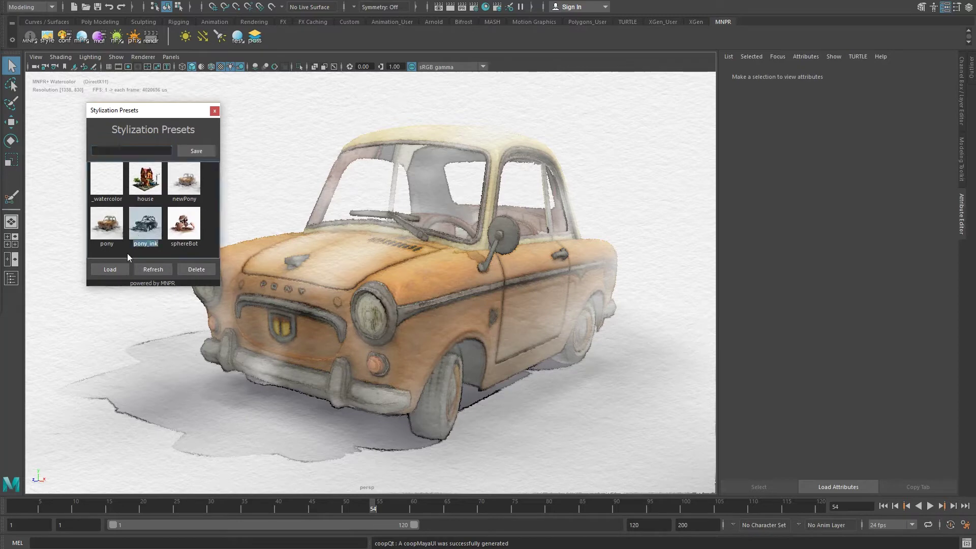
pyautogui.click(116, 270)
# - Switch to the orange watercolor pony preset and close the presets window
pyautogui.click(115, 233)
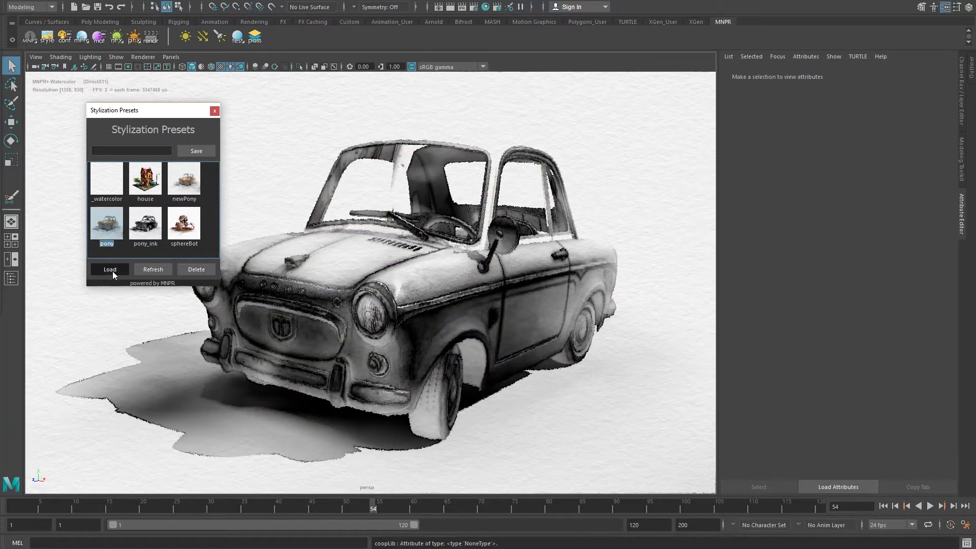
pyautogui.click(112, 270)
pyautogui.moveTo(117, 227)
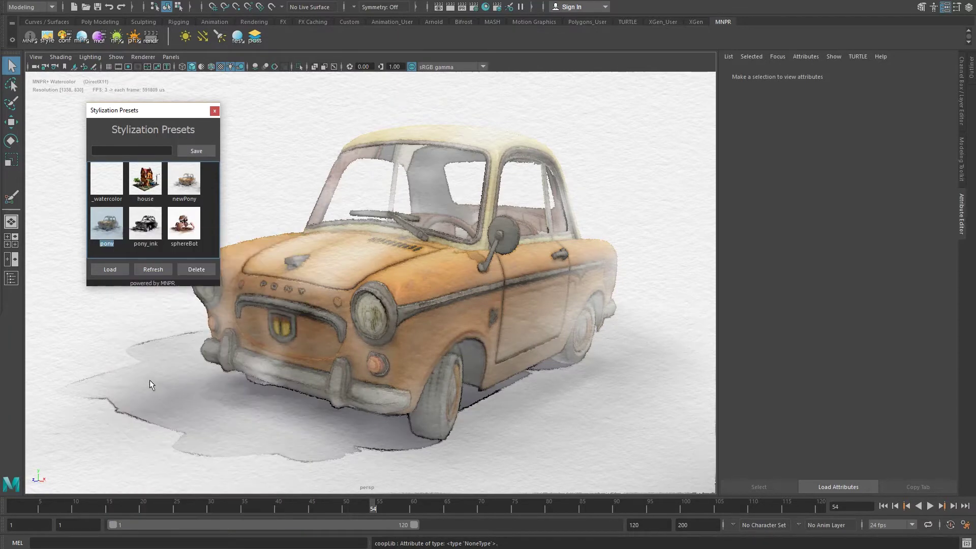
pyautogui.click(214, 111)
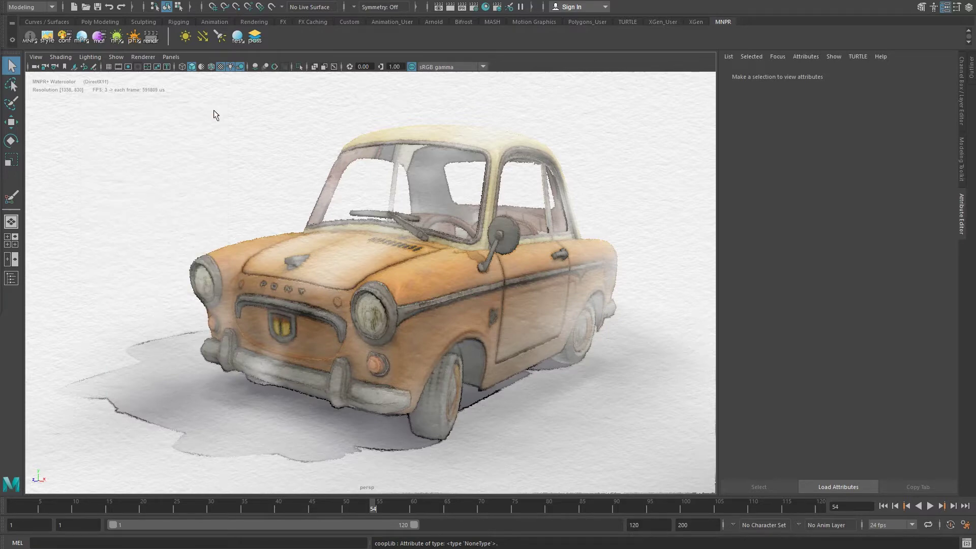
# - Select NPRConfig and review its Watercolor style, 16 bit depth and Burgund paper settings
pyautogui.click(69, 38)
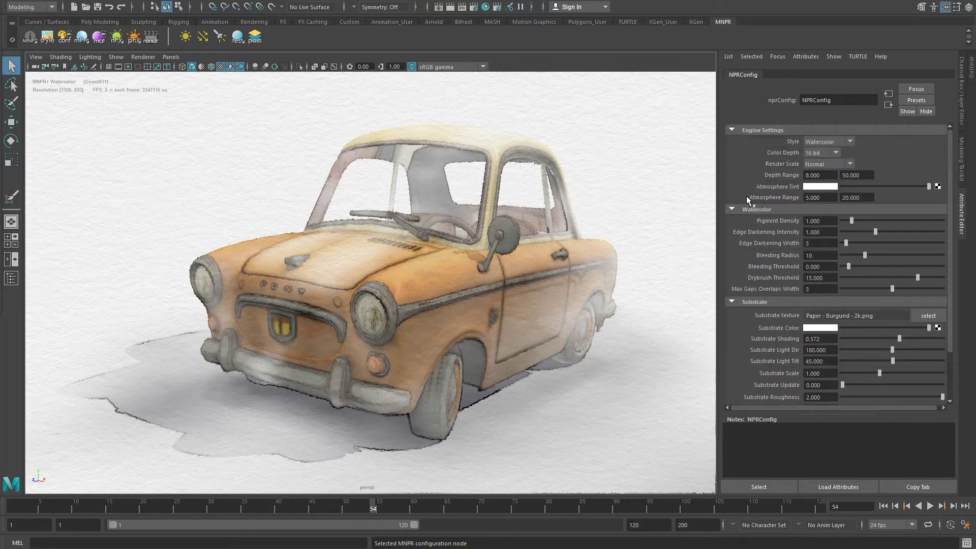
pyautogui.click(46, 38)
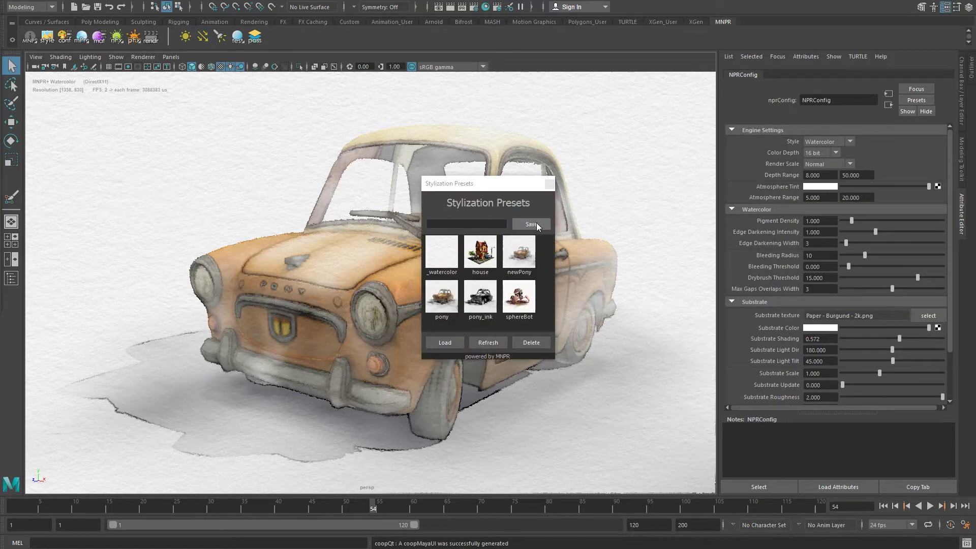
pyautogui.click(549, 184)
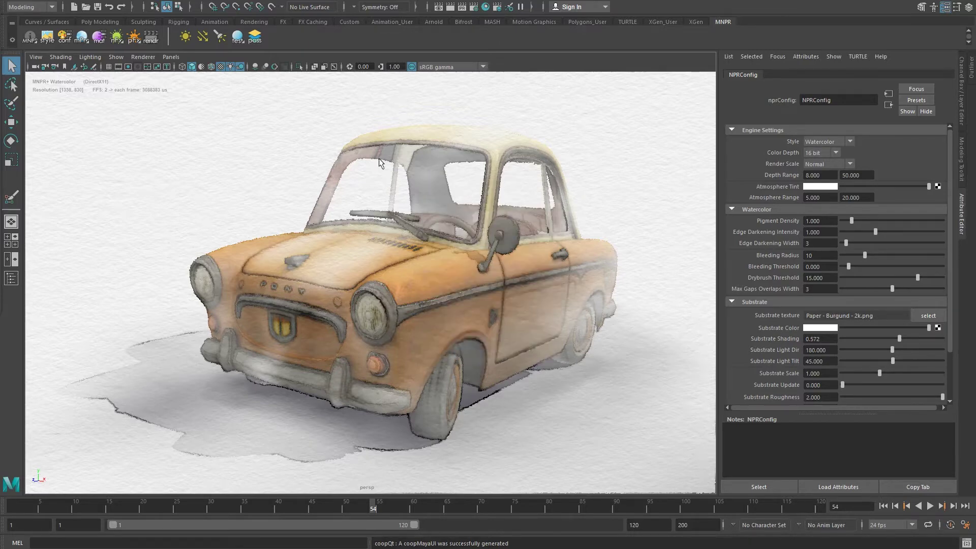
pyautogui.click(64, 40)
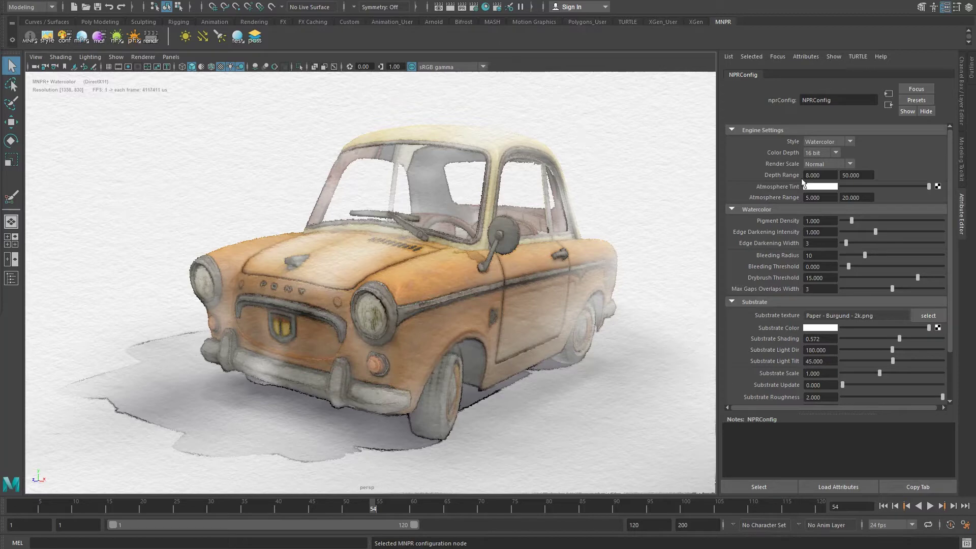
pyautogui.scroll(-2, 813, 188)
pyautogui.scroll(1, 829, 195)
pyautogui.scroll(2, 829, 195)
pyautogui.scroll(-3, 829, 195)
pyautogui.scroll(1, 829, 196)
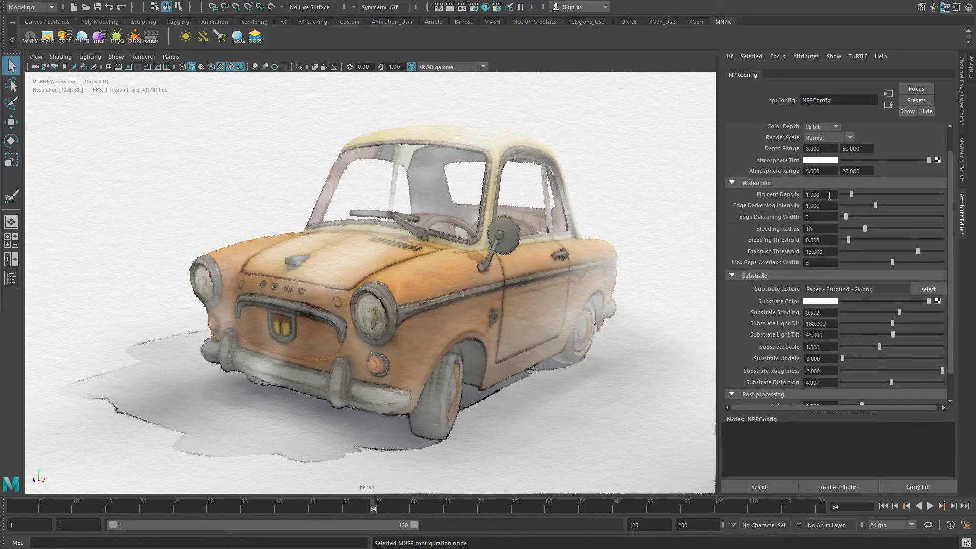
pyautogui.scroll(1, 829, 196)
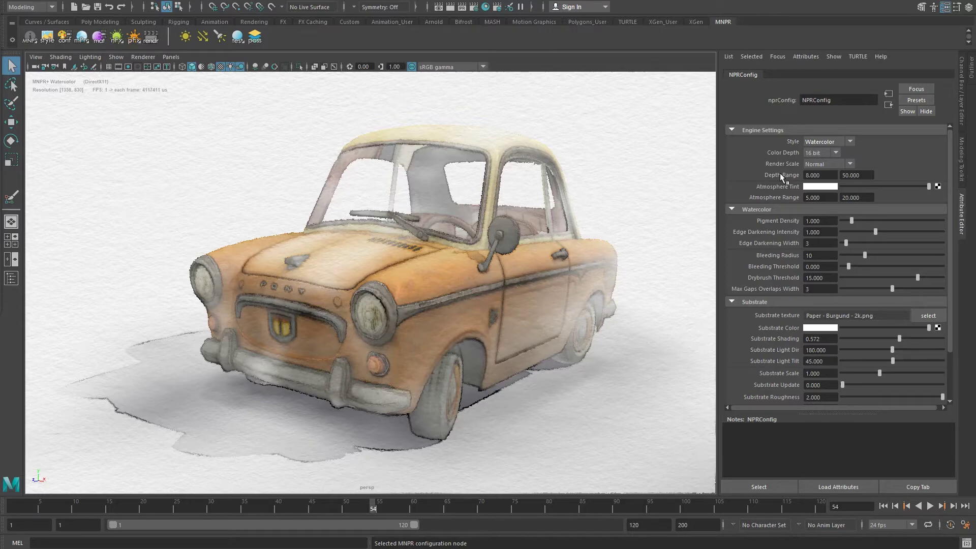
pyautogui.click(809, 140)
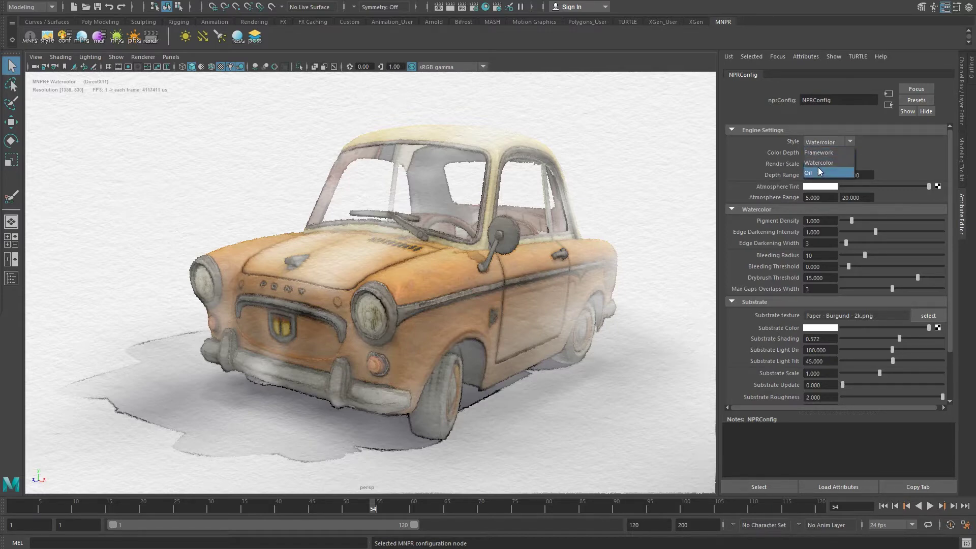
# - Switch the style to Framework and back to Watercolor, closing the nprFX and Operations windows
pyautogui.click(820, 152)
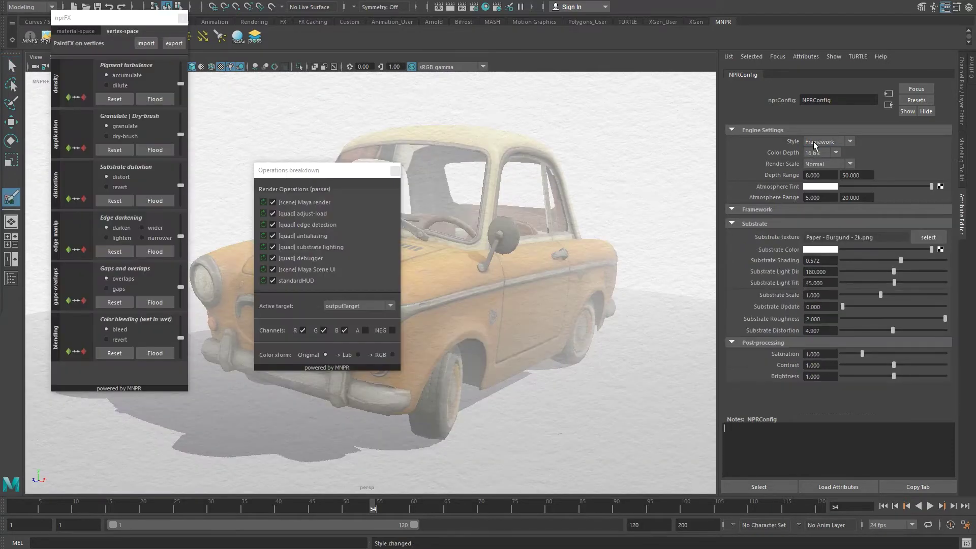
pyautogui.click(813, 143)
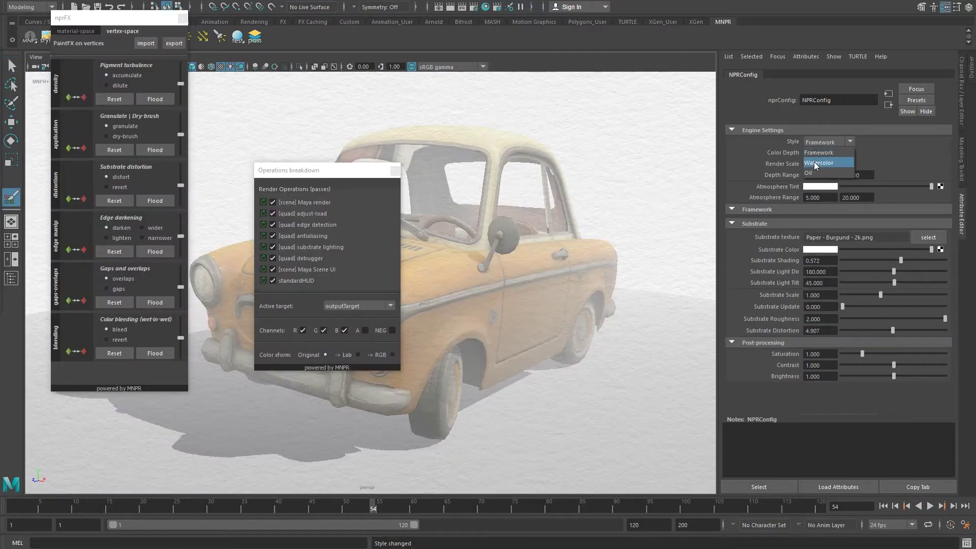
pyautogui.click(815, 162)
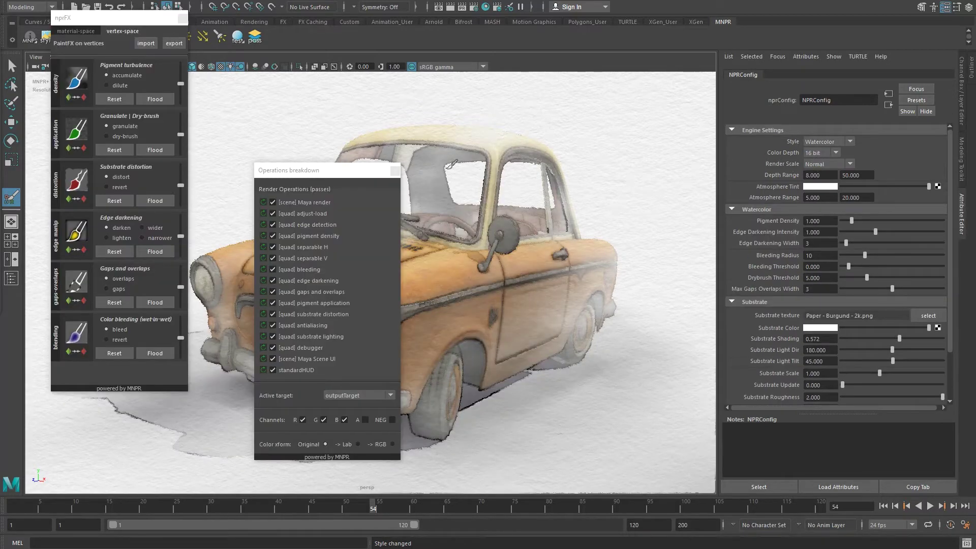
pyautogui.click(394, 172)
pyautogui.click(181, 19)
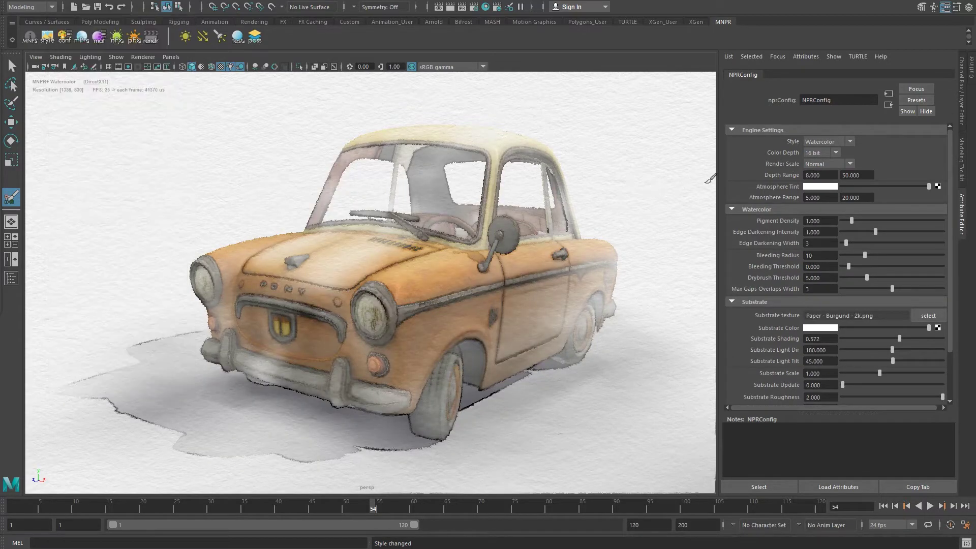
# - Keep colour depth at 16 bit and return render scale to Normal after trying Double
pyautogui.click(816, 153)
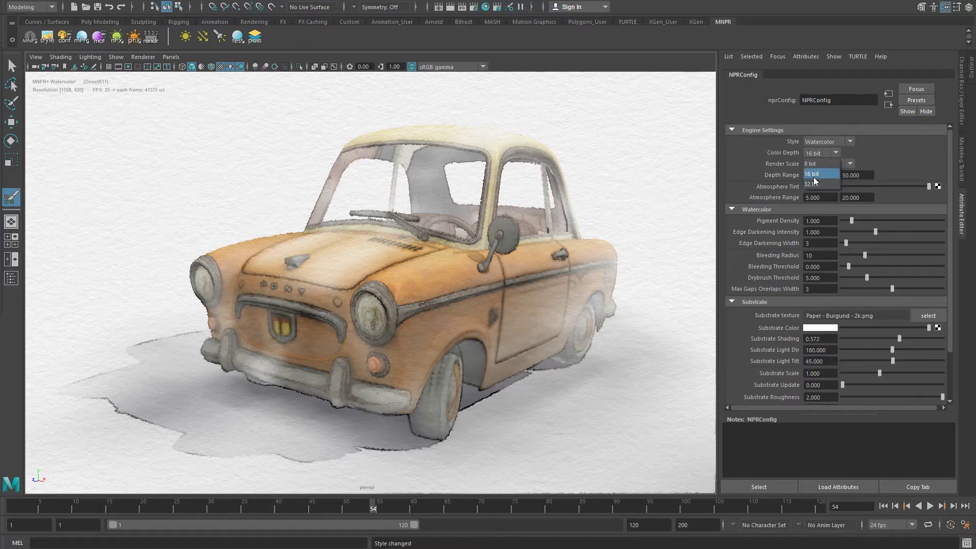
pyautogui.click(821, 153)
pyautogui.click(818, 173)
pyautogui.click(821, 166)
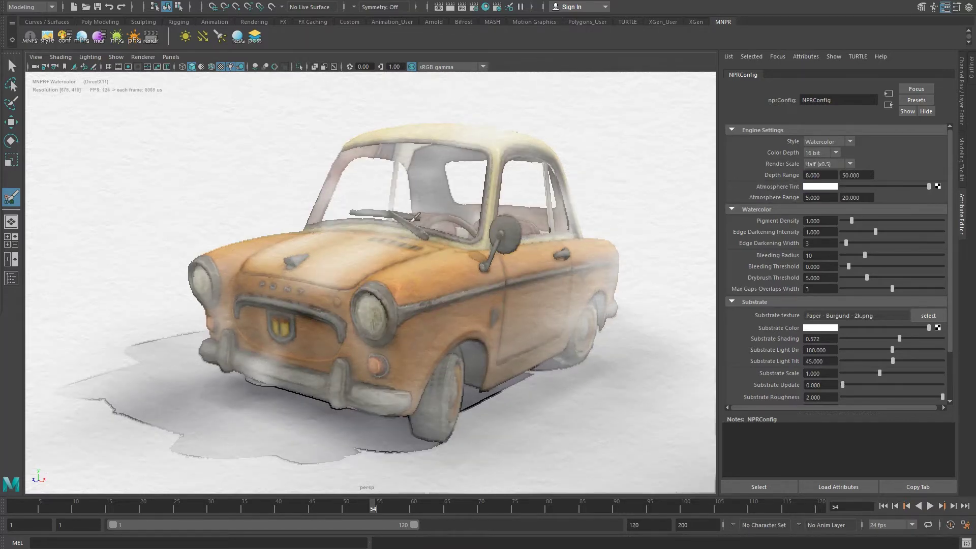
pyautogui.press('q')
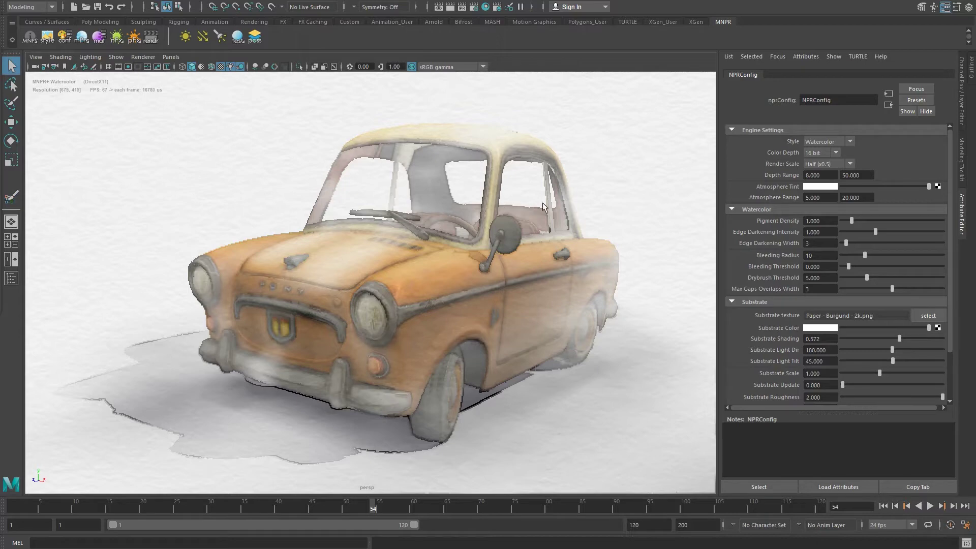
pyautogui.click(827, 163)
pyautogui.click(820, 196)
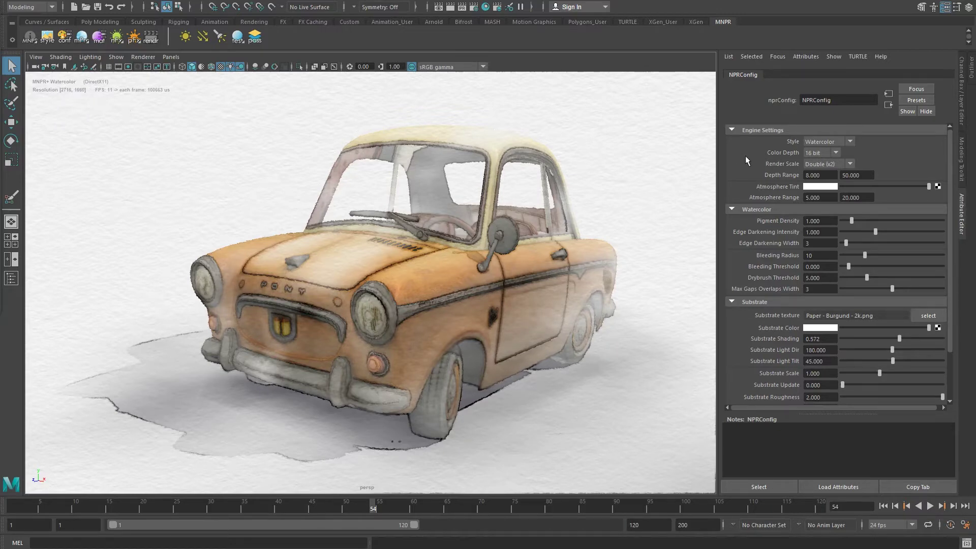
pyautogui.click(820, 165)
pyautogui.click(822, 186)
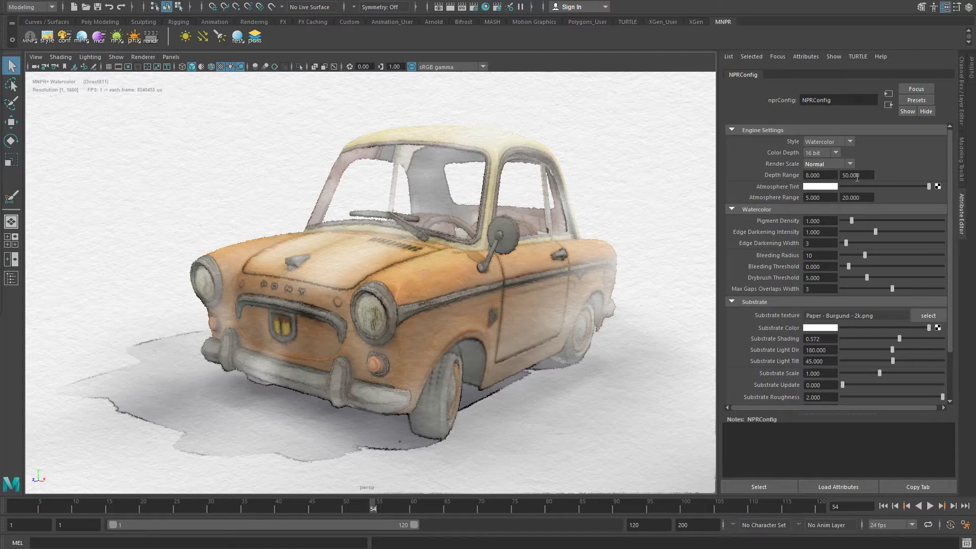
# - Show the linearDepth pass and raise the Depth Range maximum to about 48.42
pyautogui.click(256, 40)
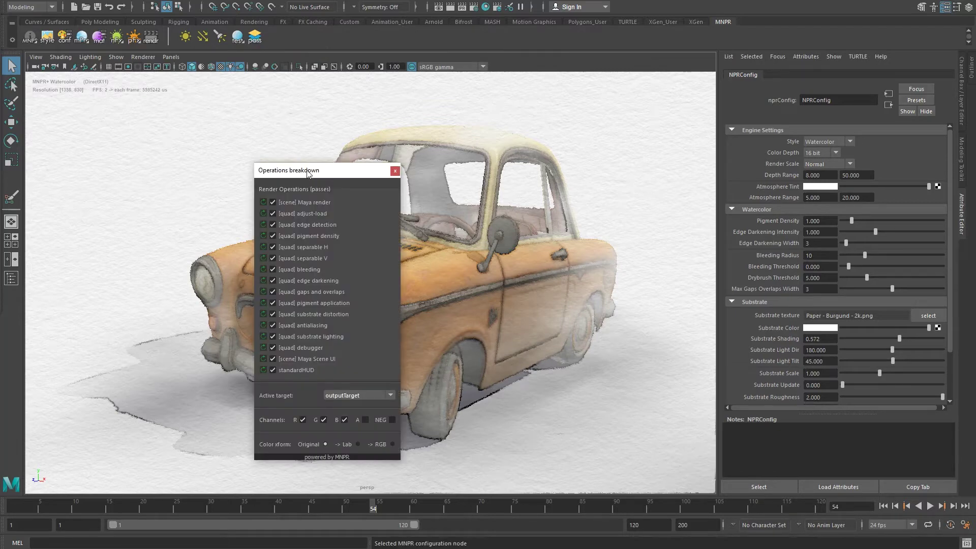
pyautogui.click(351, 337)
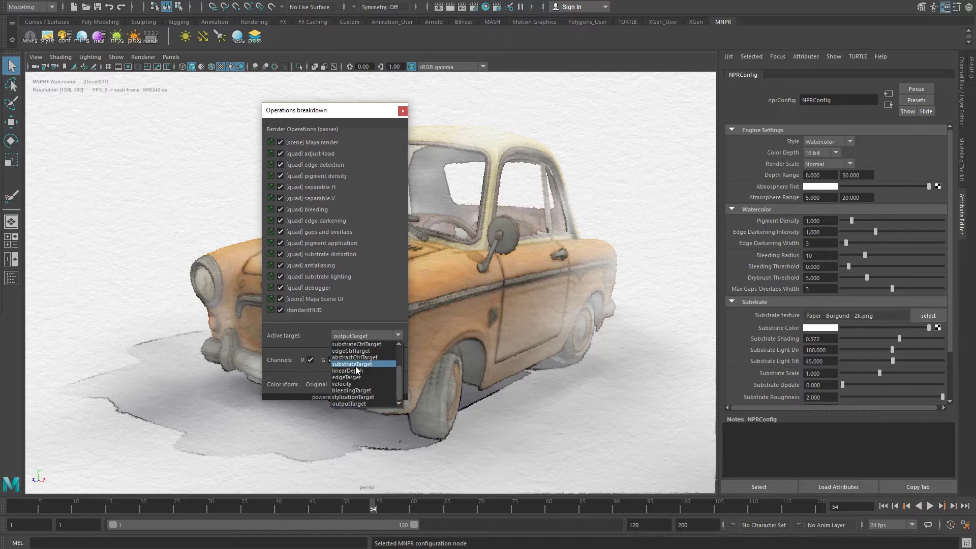
pyautogui.click(358, 373)
pyautogui.moveTo(341, 111); pyautogui.dragTo(104, 134)
pyautogui.doubleClick(857, 175)
pyautogui.write('30.25')
pyautogui.press('Return')
pyautogui.keyDown('ctrl'); pyautogui.moveTo(857, 174); pyautogui.dragTo(783, 241); pyautogui.keyUp('ctrl')
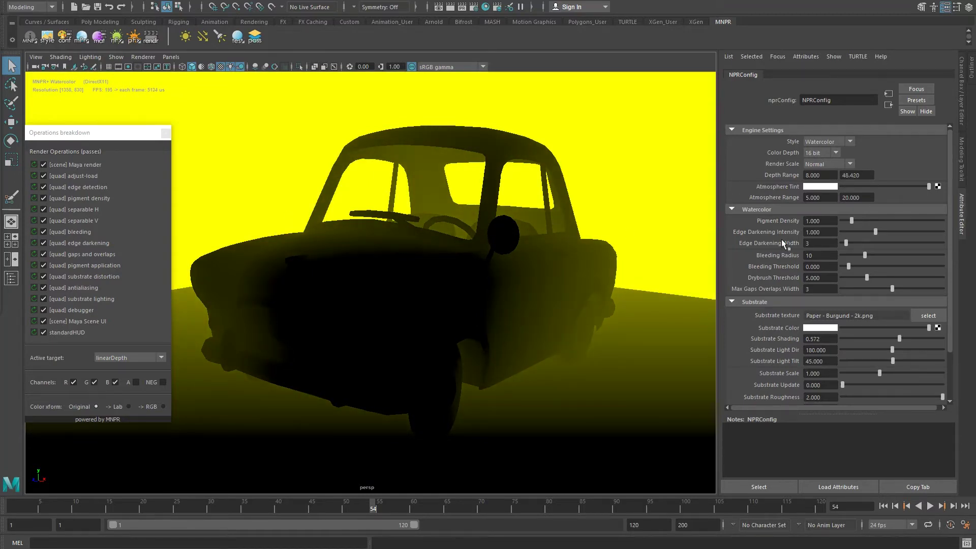
# - Return the active target to outputTarget and close the Operations breakdown window
pyautogui.click(130, 363)
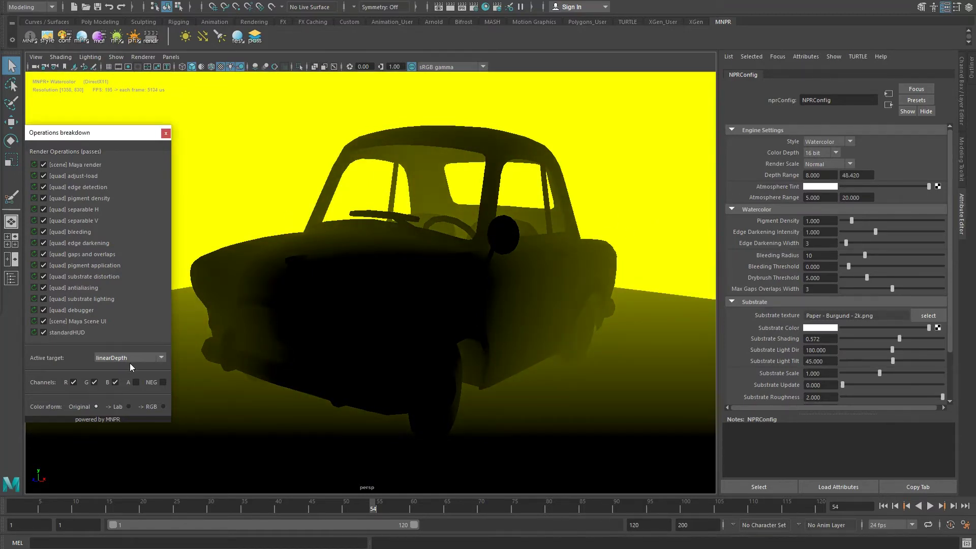
pyautogui.click(129, 361)
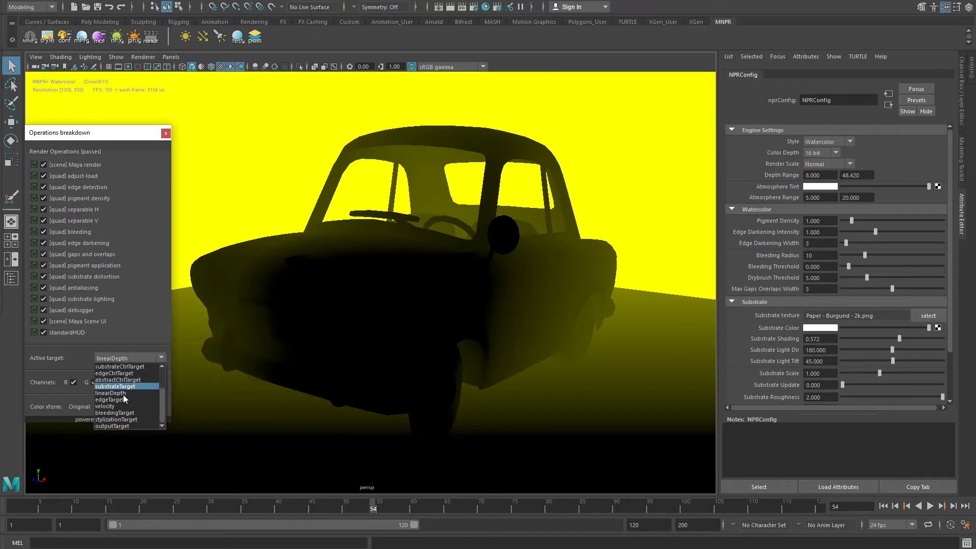
pyautogui.click(121, 426)
pyautogui.moveTo(97, 138); pyautogui.dragTo(190, 127)
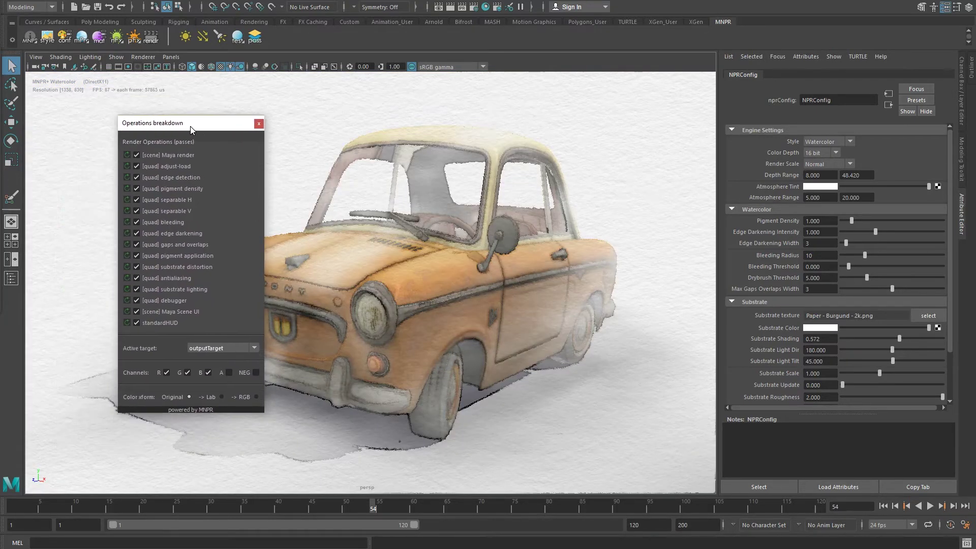
pyautogui.click(261, 125)
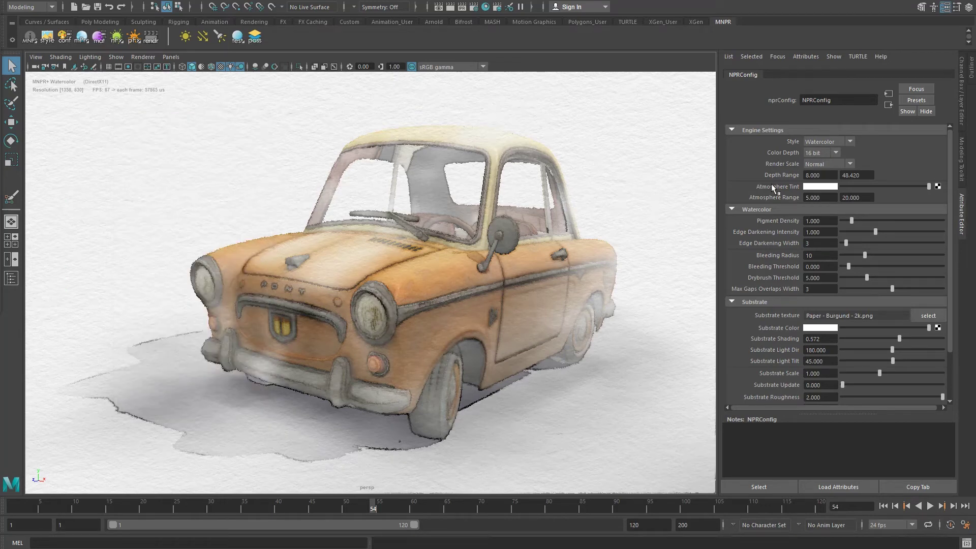
# - Try a cream atmosphere tint, reset it to white, and set Atmosphere Range to 5–19.49
pyautogui.click(825, 187)
pyautogui.click(826, 187)
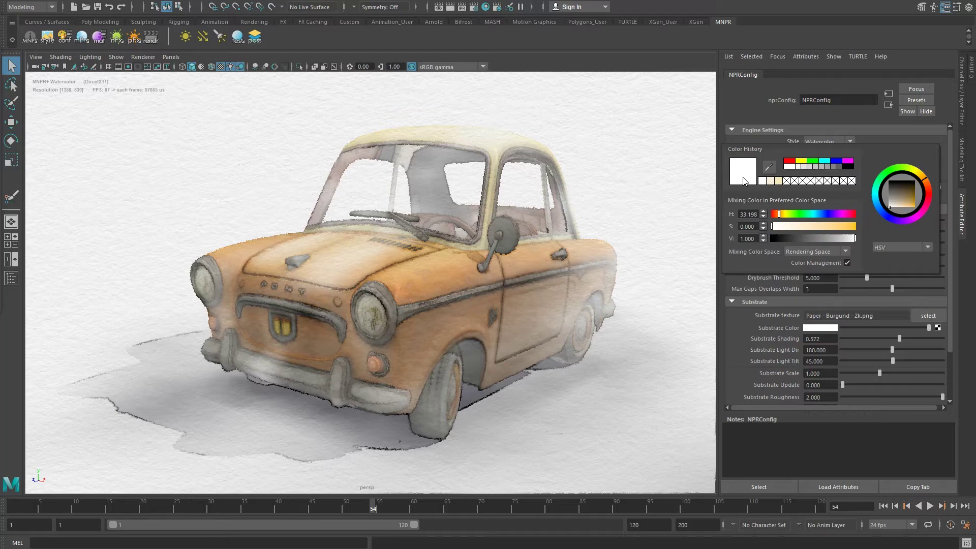
pyautogui.click(778, 181)
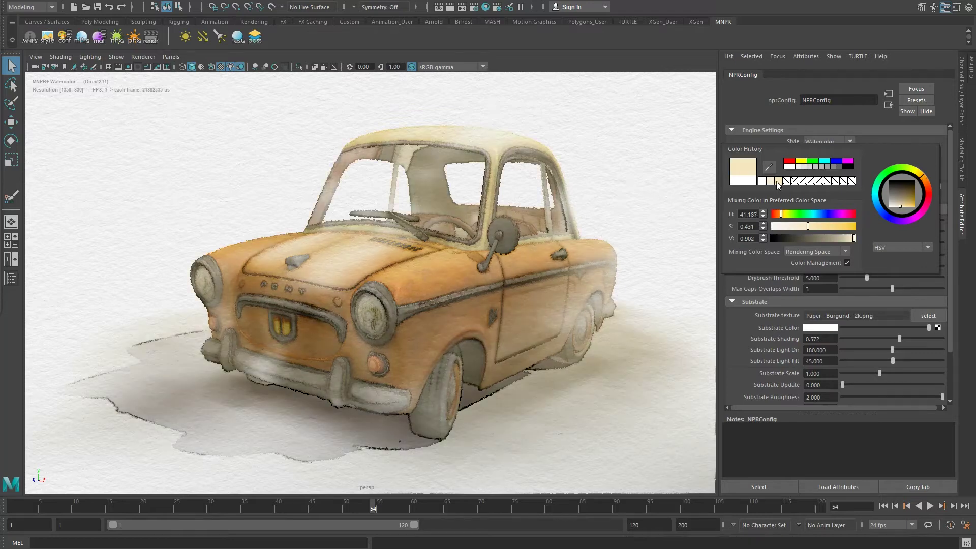
pyautogui.moveTo(920, 187); pyautogui.dragTo(944, 185)
pyautogui.click(828, 186)
pyautogui.click(814, 181)
pyautogui.keyDown('ctrl'); pyautogui.moveTo(849, 200); pyautogui.dragTo(829, 218); pyautogui.keyUp('ctrl')
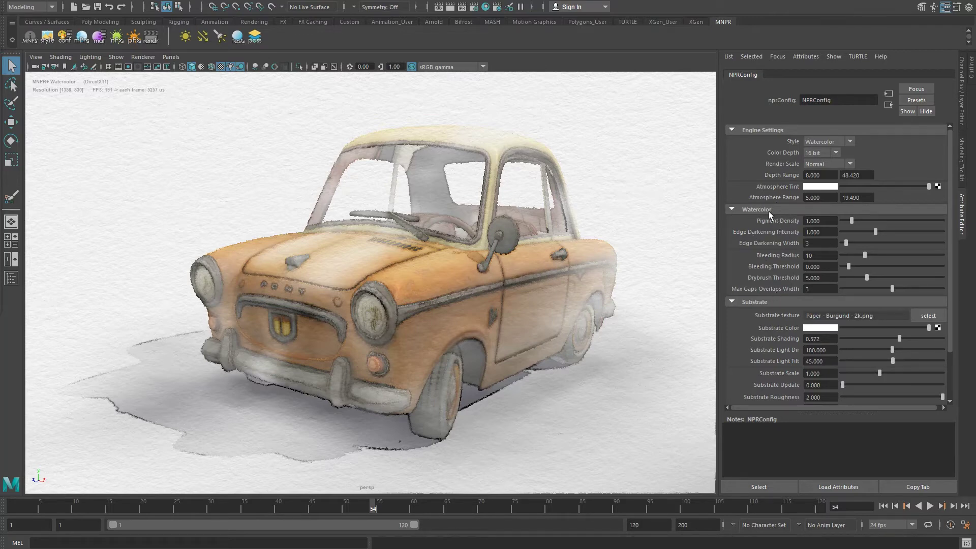
# - Set Pigment Density 1.472, Edge Darkening Intensity 0.731 and Edge Darkening Width 6
pyautogui.moveTo(852, 221)
pyautogui.mouseDown()
pyautogui.moveTo(925, 222)
pyautogui.moveTo(844, 220)
pyautogui.moveTo(899, 220)
pyautogui.moveTo(858, 223)
pyautogui.mouseUp()
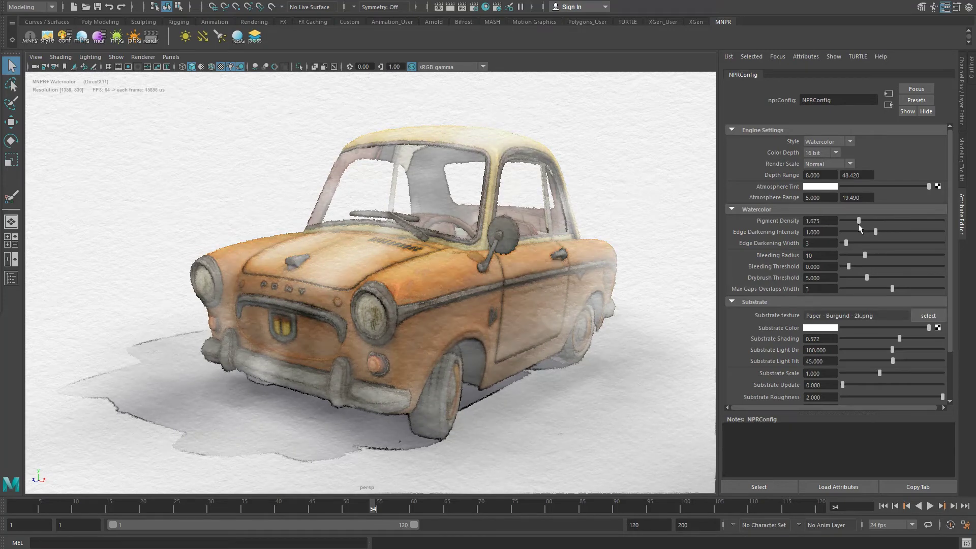
pyautogui.moveTo(875, 232); pyautogui.dragTo(853, 249)
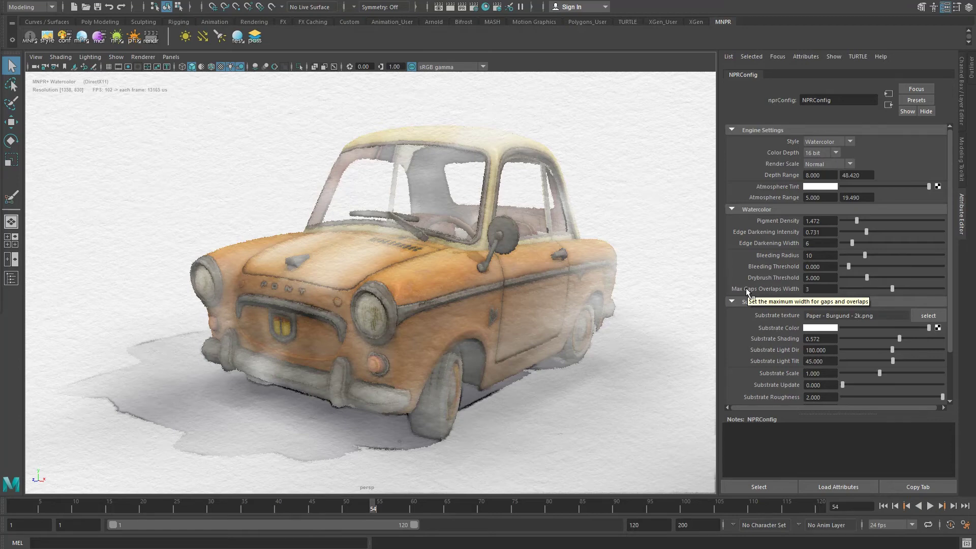
pyautogui.scroll(-2, 737, 322)
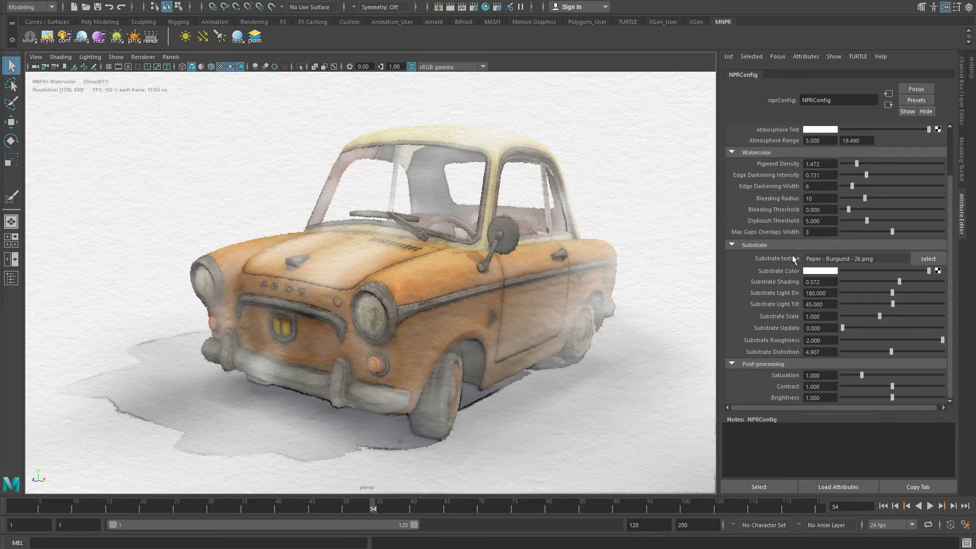
# - Use Dailer Rowney Ingres 2k paper with substrate shading 1, light dir 271.528, tilt 52.406
pyautogui.click(929, 259)
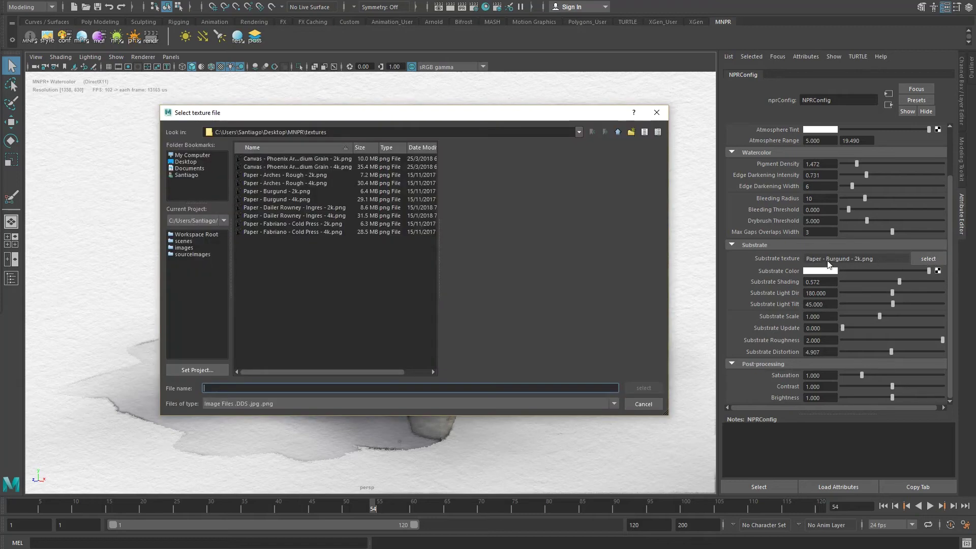
pyautogui.doubleClick(264, 208)
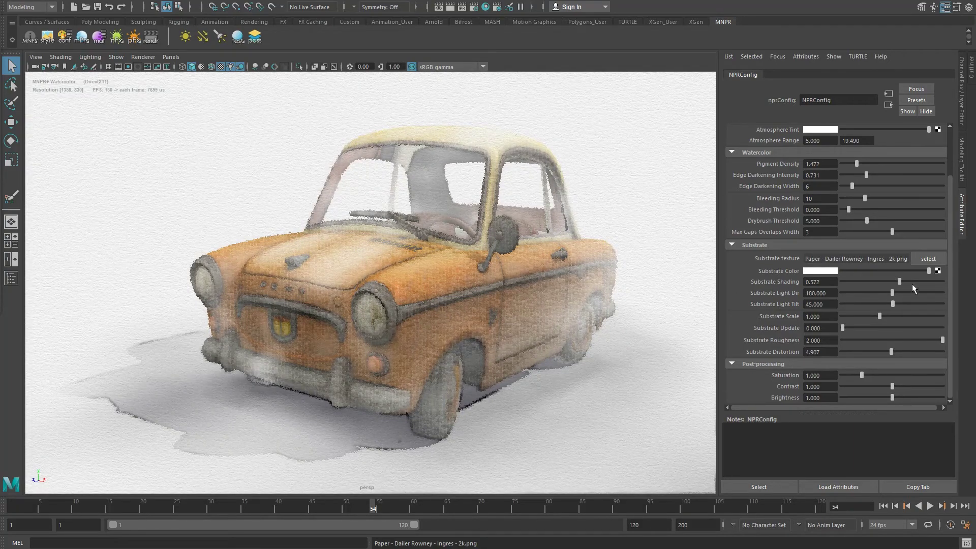
pyautogui.moveTo(900, 281)
pyautogui.mouseDown()
pyautogui.moveTo(956, 284)
pyautogui.moveTo(825, 280)
pyautogui.moveTo(944, 285)
pyautogui.moveTo(835, 294)
pyautogui.moveTo(918, 295)
pyautogui.mouseUp()
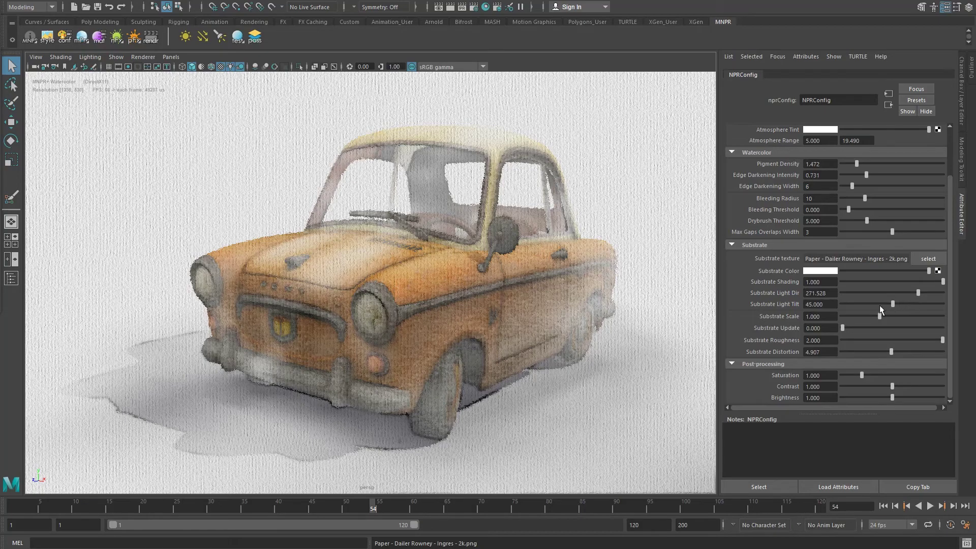
pyautogui.moveTo(892, 303); pyautogui.dragTo(849, 328)
# - Set Substrate Update to 6, preview playback, then scale 0.587 and distortion 8.731
pyautogui.write('6')
pyautogui.press('Return')
pyautogui.click(931, 506)
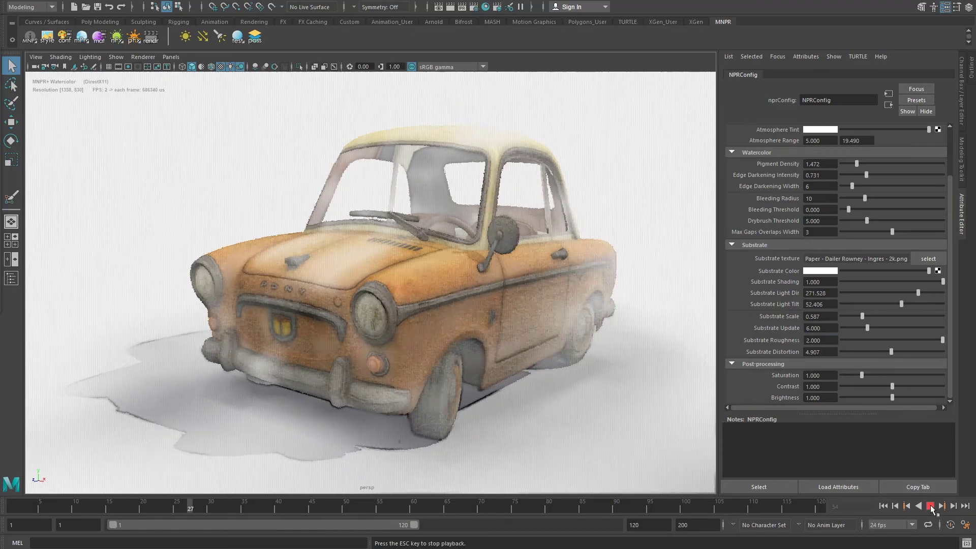
pyautogui.click(930, 507)
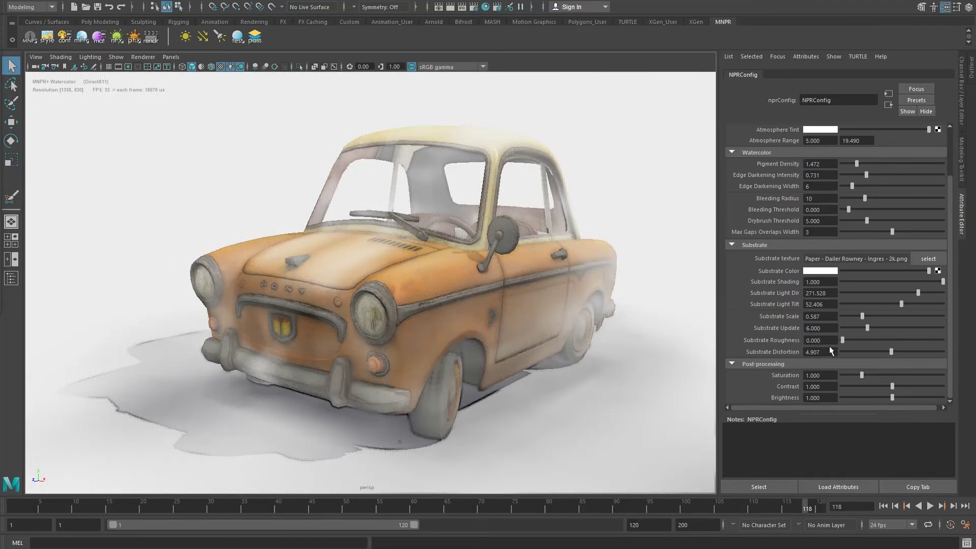
pyautogui.moveTo(891, 354); pyautogui.dragTo(930, 356)
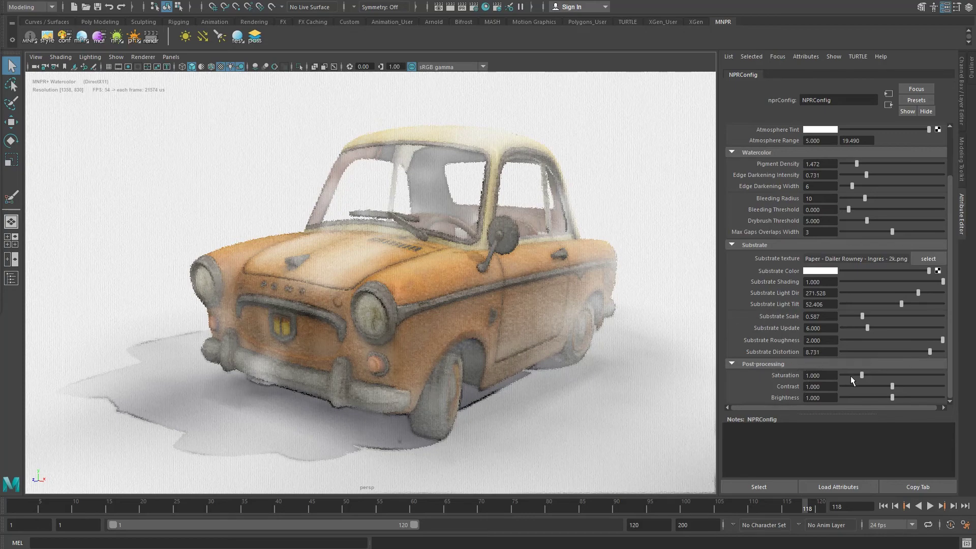
# - Set Saturation to 0.888 and Contrast to 1.259, then pan to reframe the car
pyautogui.moveTo(861, 375); pyautogui.dragTo(905, 386)
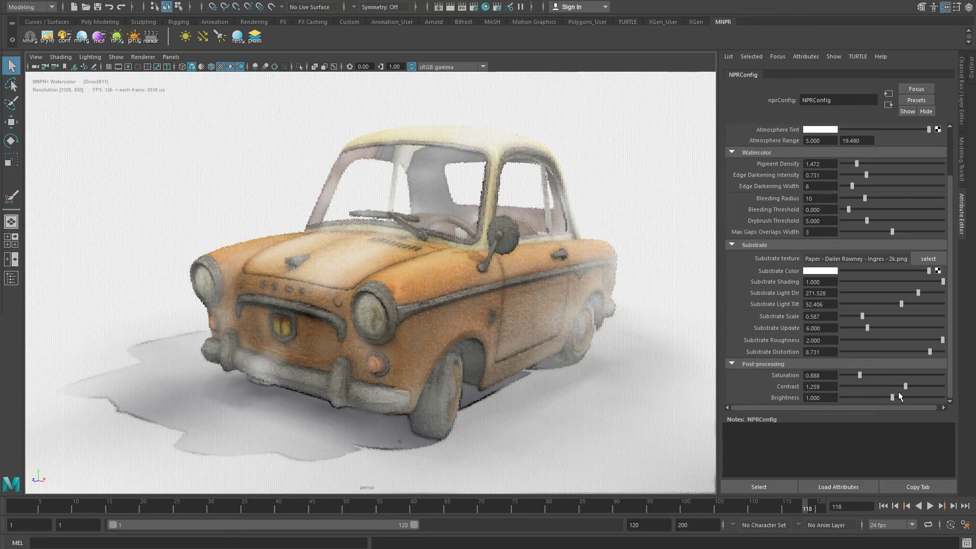
pyautogui.moveTo(468, 281)
pyautogui.keyDown('alt'); pyautogui.mouseDown(button='middle')
pyautogui.moveTo(458, 270)
pyautogui.moveTo(472, 275)
pyautogui.mouseUp(button='middle'); pyautogui.keyUp('alt')
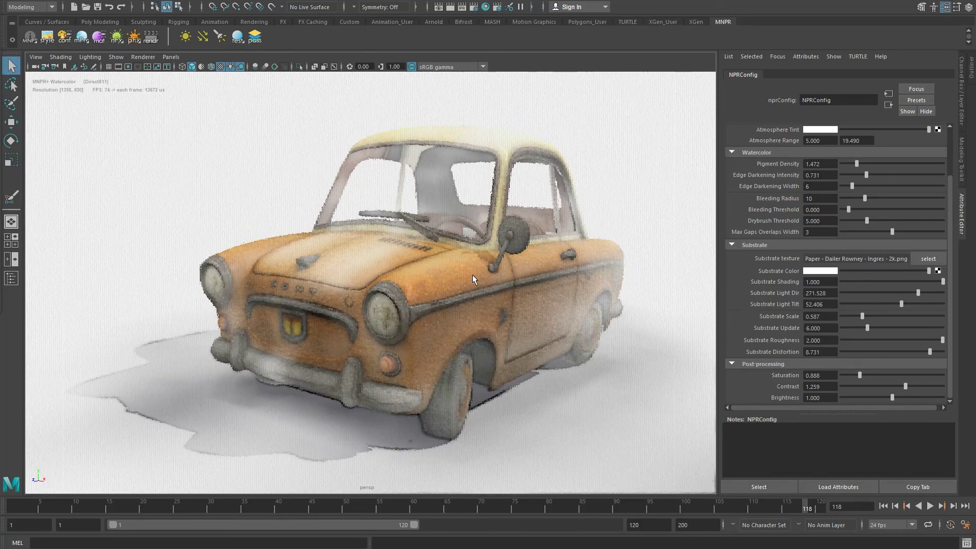
# - Save the current watercolor settings as the newPony stylization preset
pyautogui.click(51, 41)
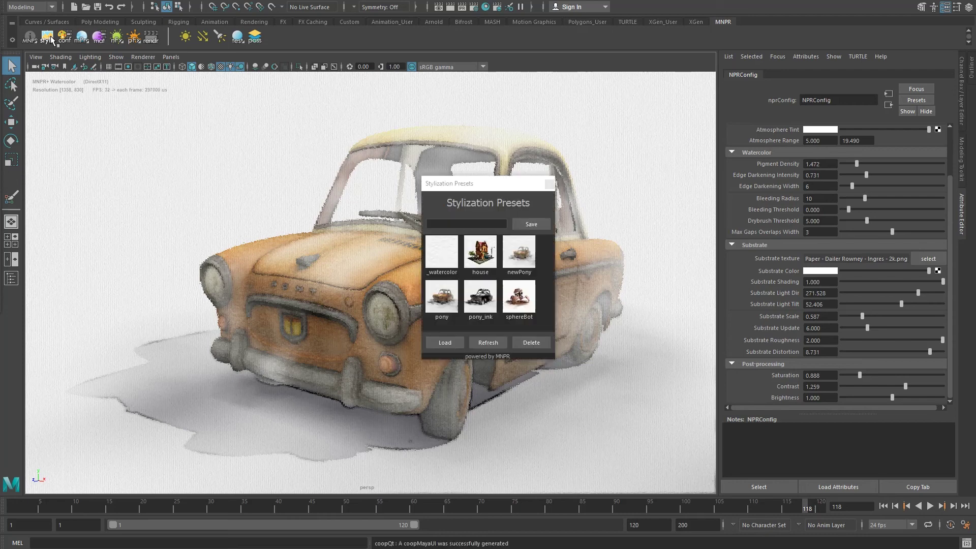
pyautogui.moveTo(468, 189); pyautogui.dragTo(116, 111)
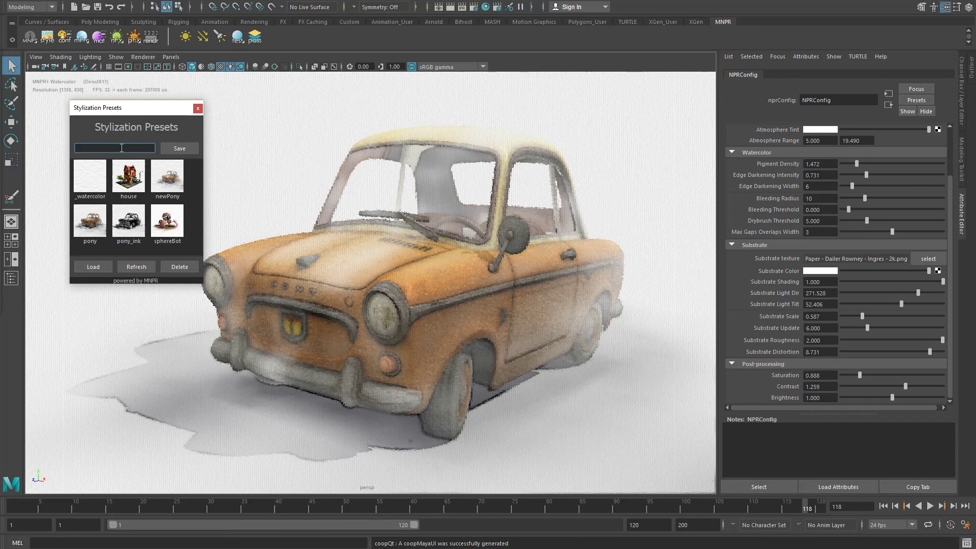
pyautogui.write('newPony')
pyautogui.click(179, 148)
# - Compare by loading pony_ink, then reapply the newPony preset
pyautogui.click(127, 227)
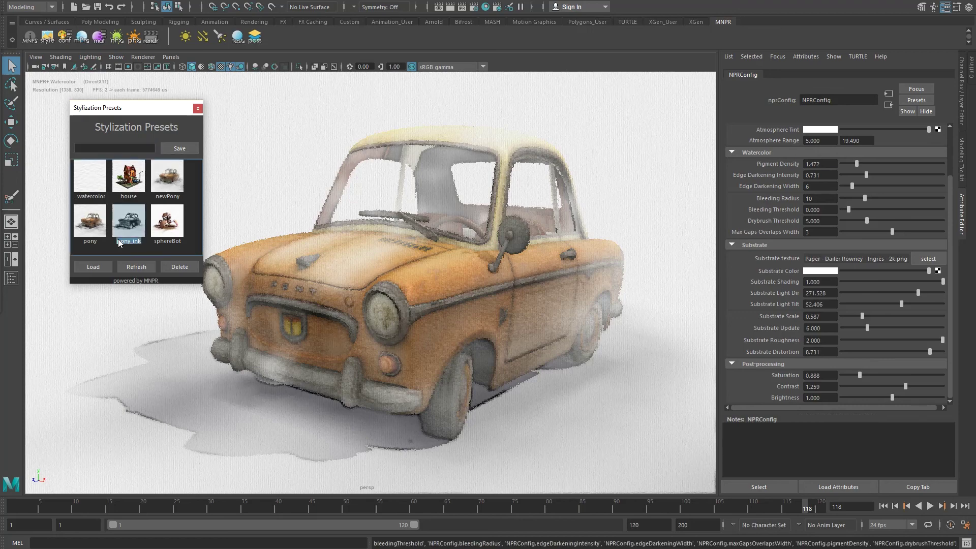
pyautogui.click(102, 268)
pyautogui.click(105, 265)
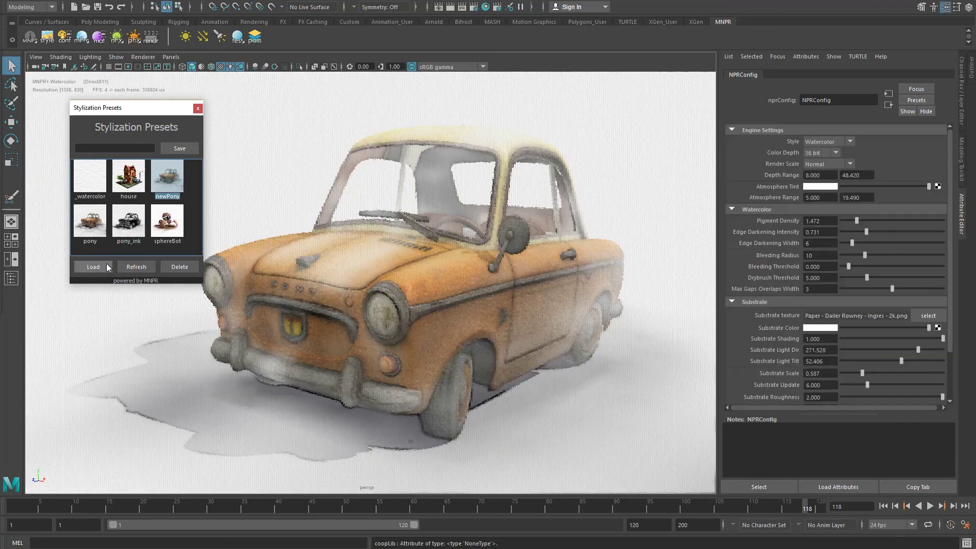